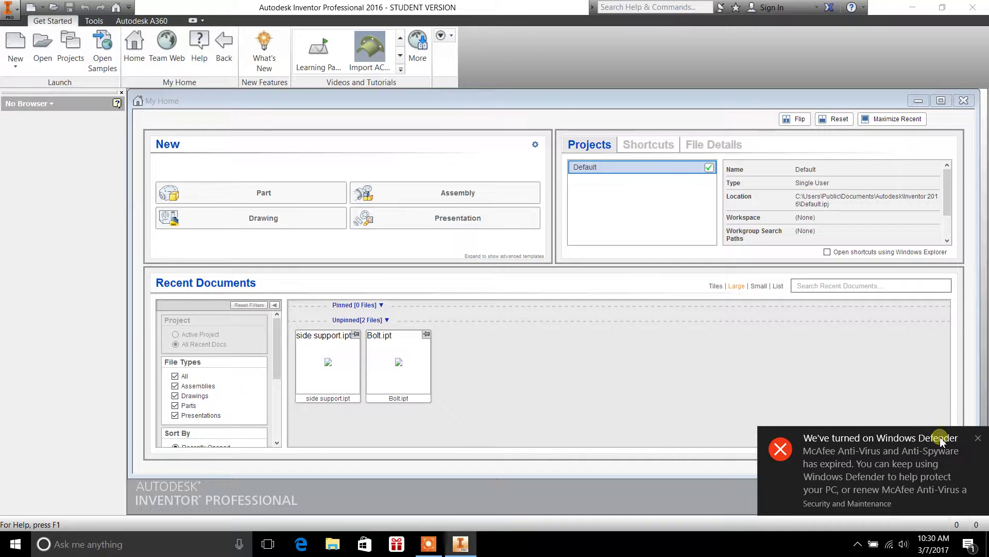
Create a new part and expand its origin folder to list the planes and axes.
click(978, 438)
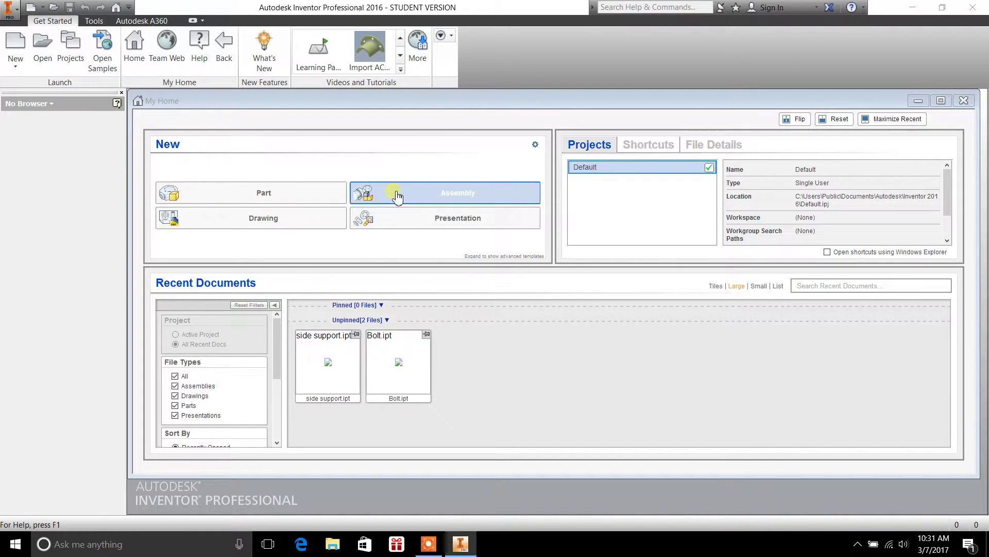
click(252, 198)
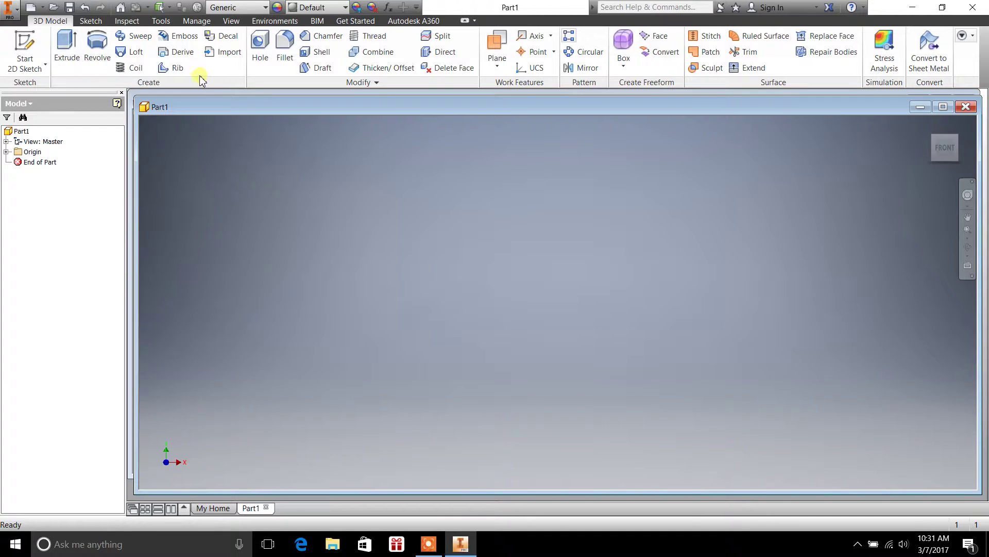
click(6, 151)
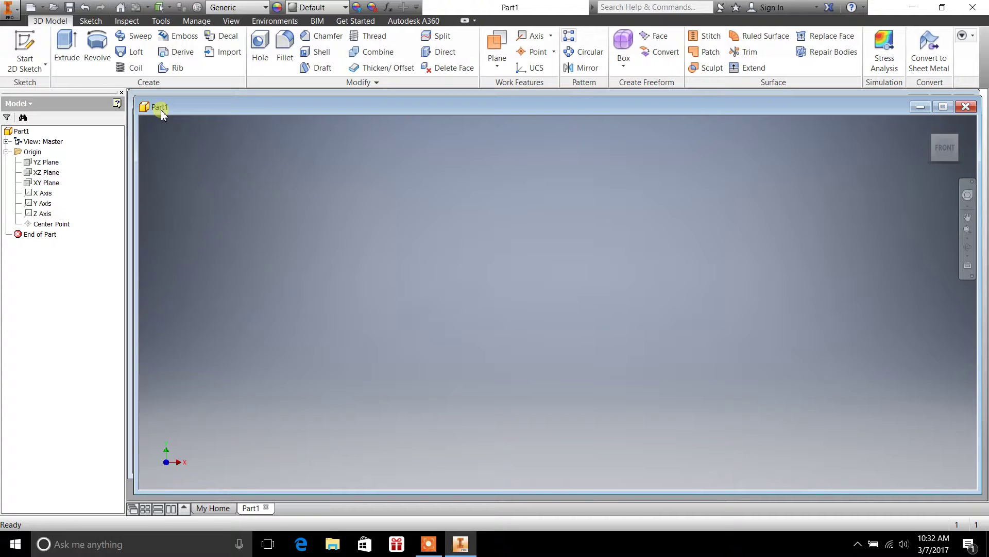
click(7, 152)
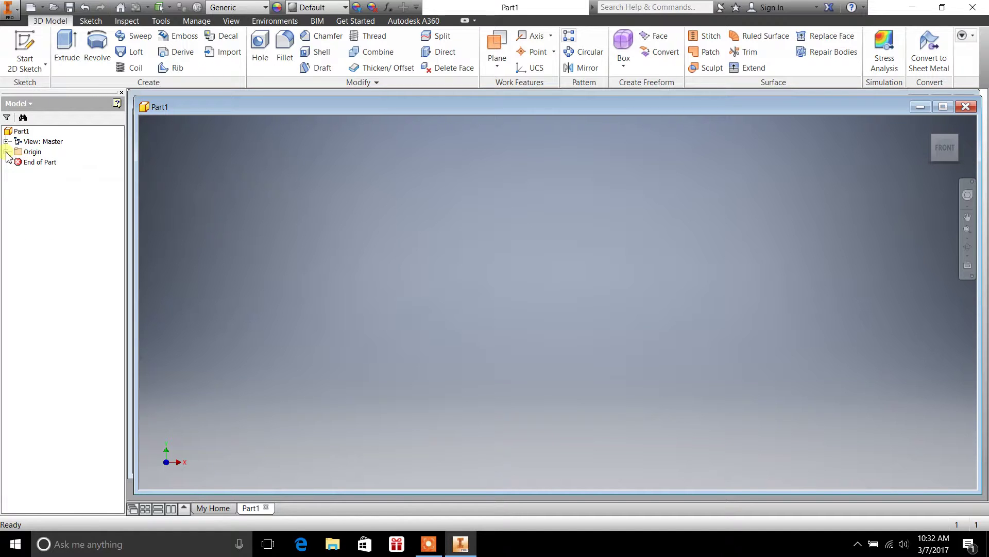
click(6, 152)
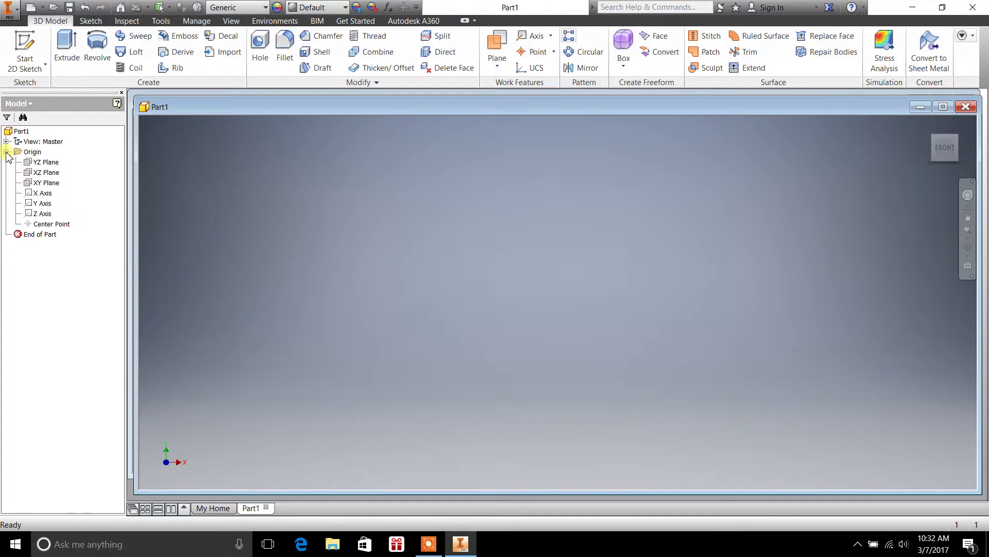
Make the YZ, XZ and XY origin planes visible in the part.
right_click(55, 164)
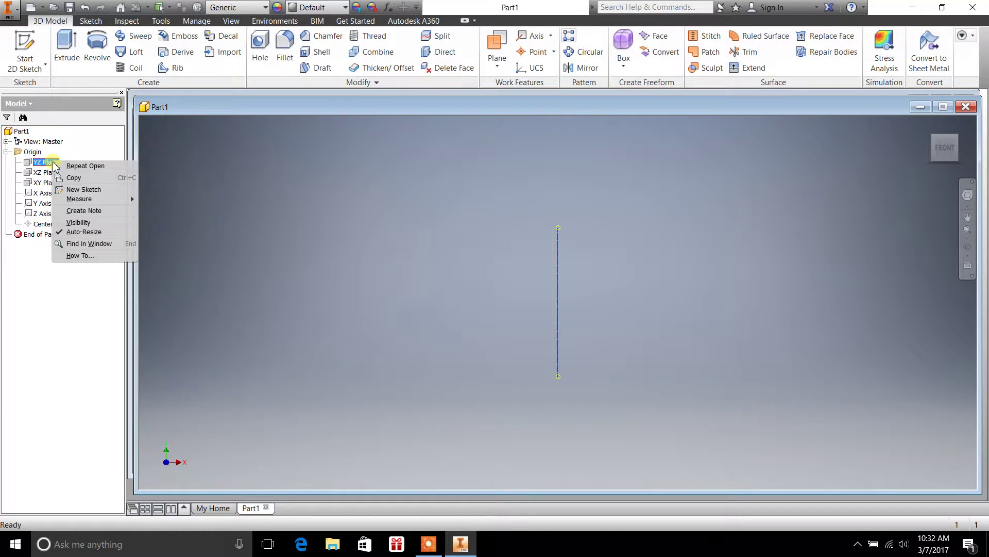
click(78, 223)
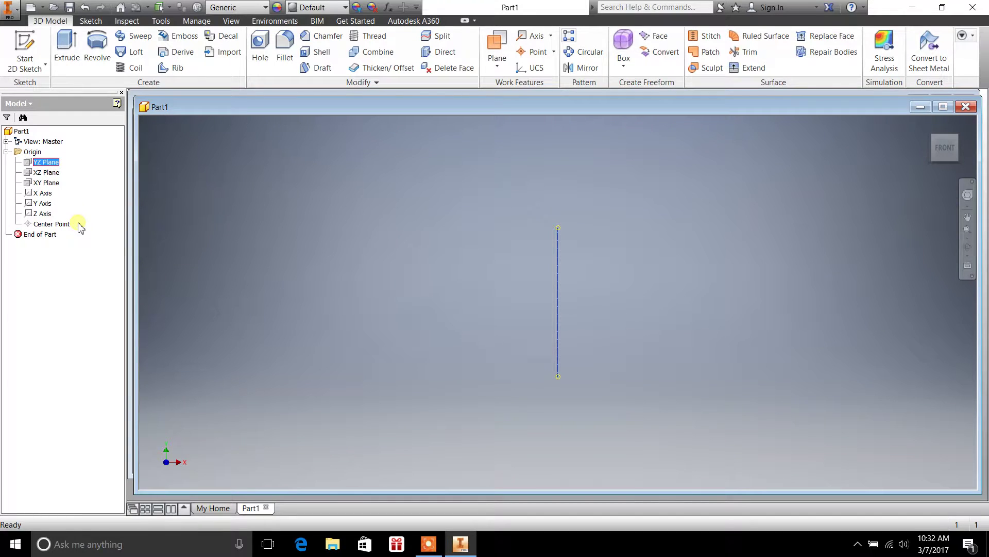
right_click(50, 173)
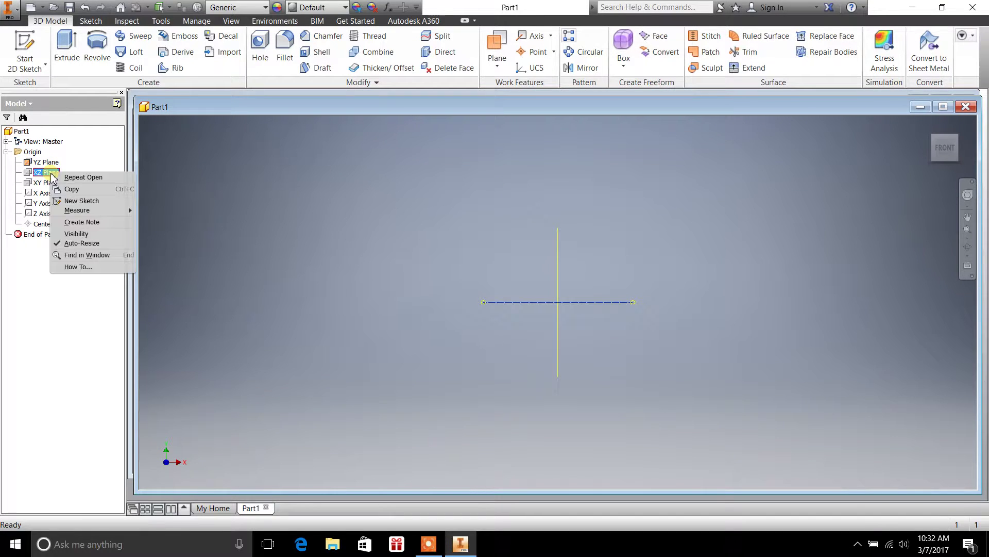
click(78, 234)
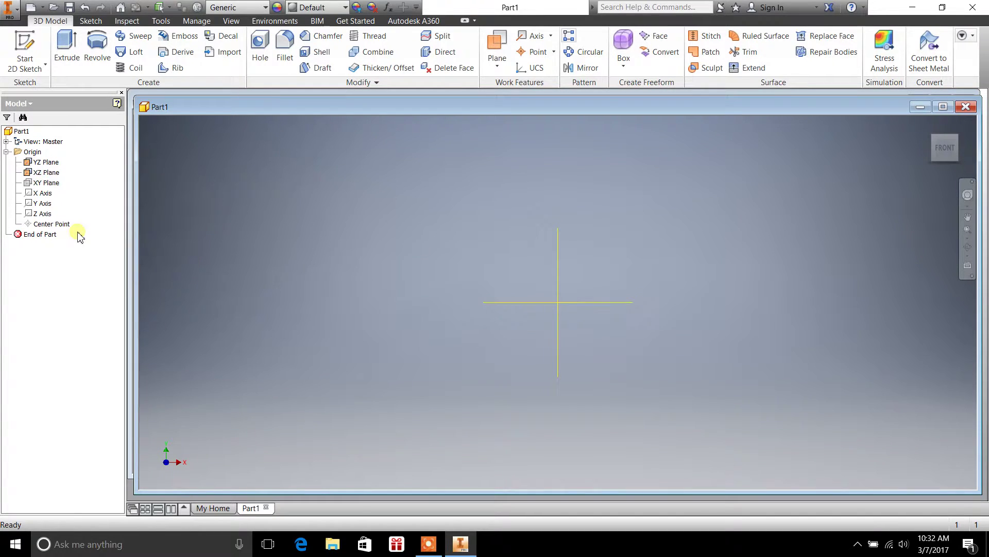
right_click(48, 183)
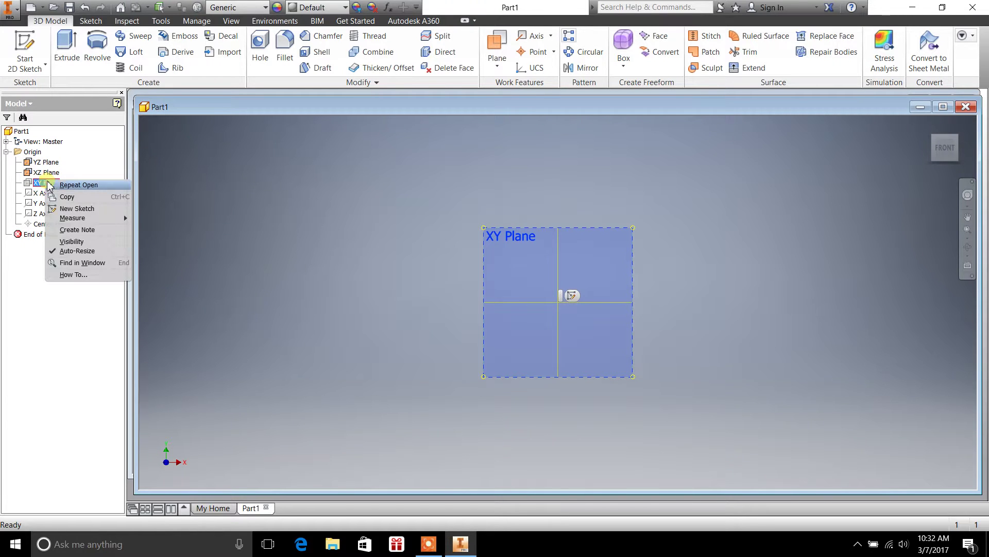
click(80, 241)
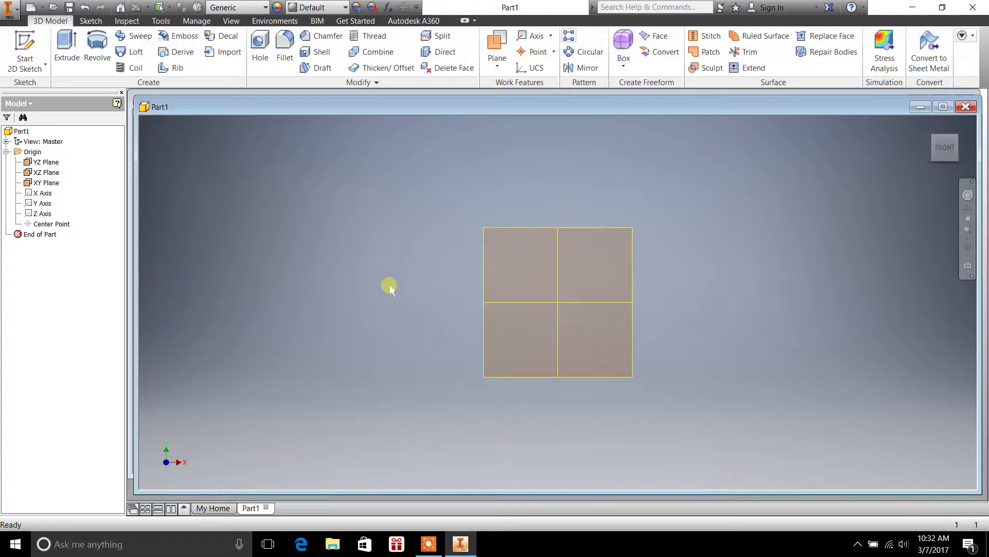
Examine the arrangement of the three origin planes from the top, front and isometric directions.
shift+middle_drag(389, 284, 354, 299)
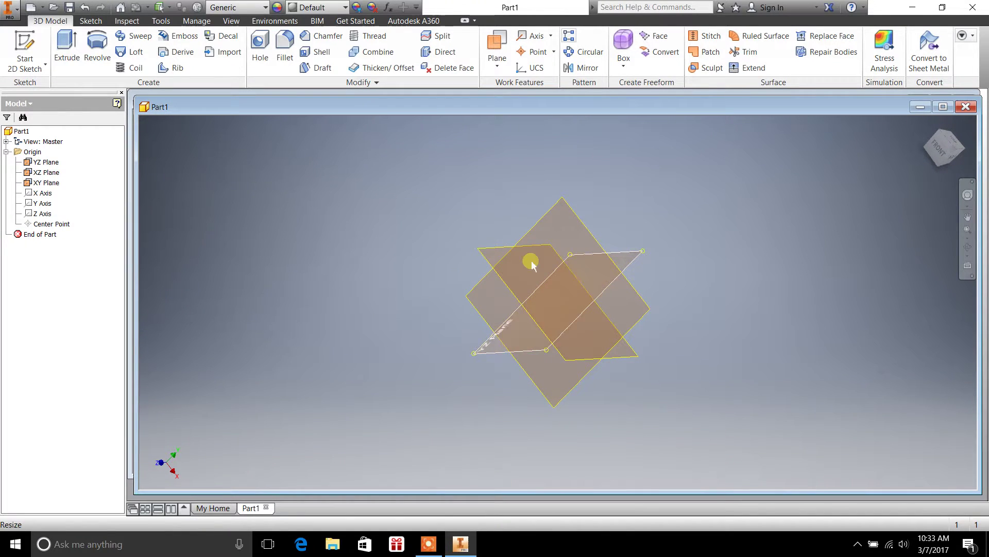
shift+middle_drag(532, 264, 567, 248)
click(956, 154)
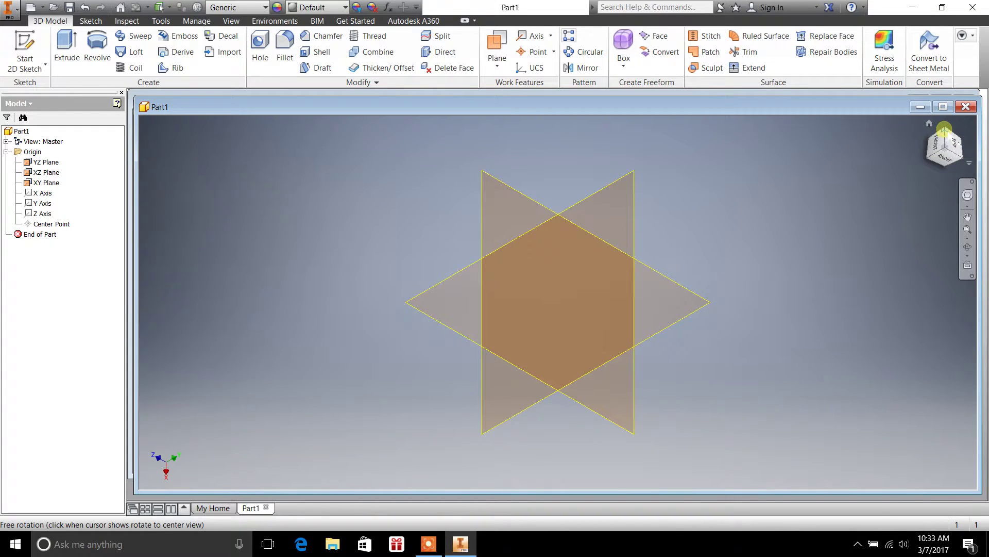
click(944, 128)
click(958, 160)
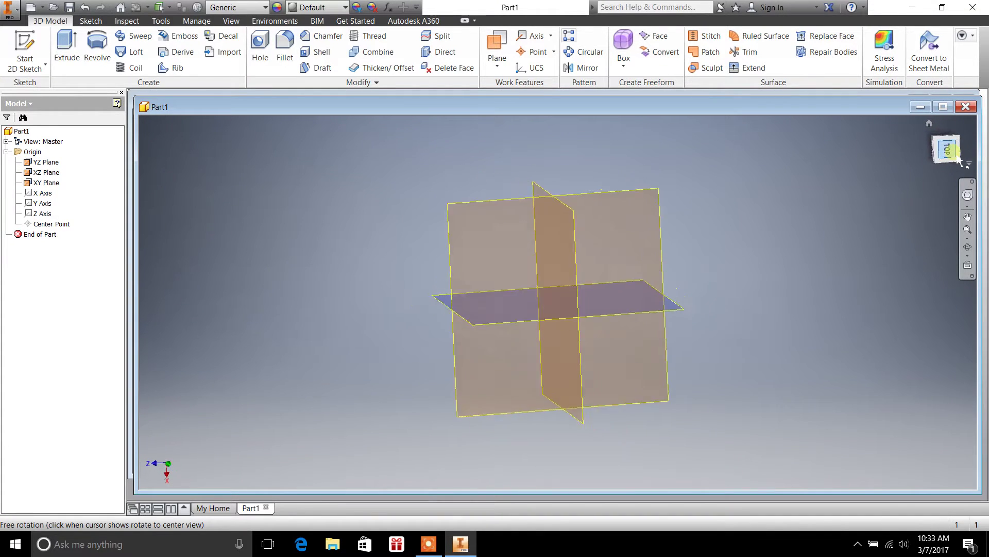
click(927, 145)
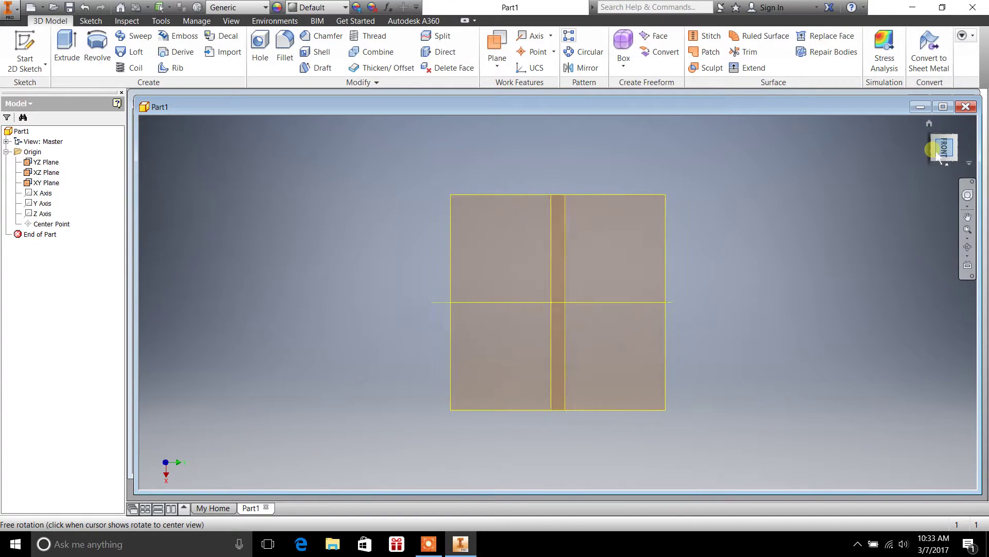
click(960, 124)
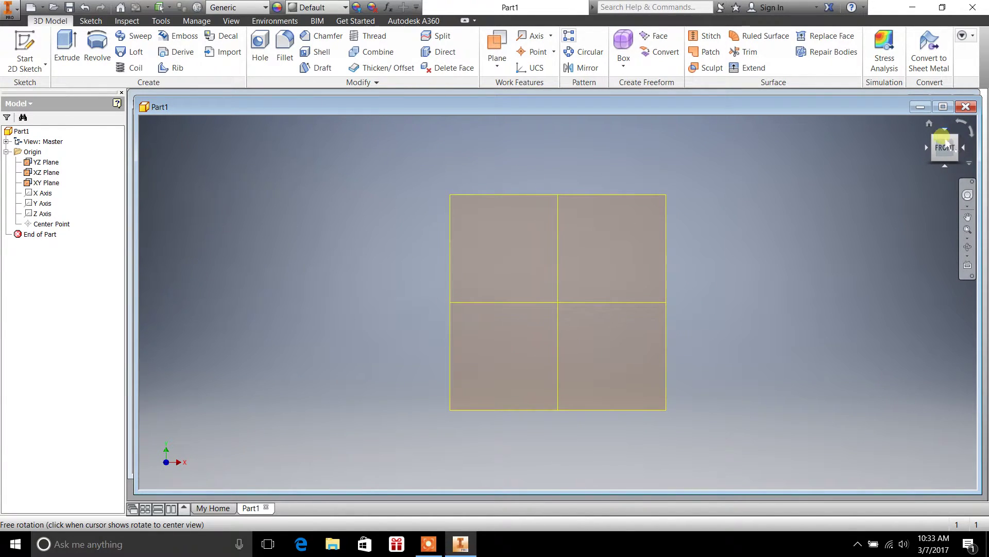
click(933, 137)
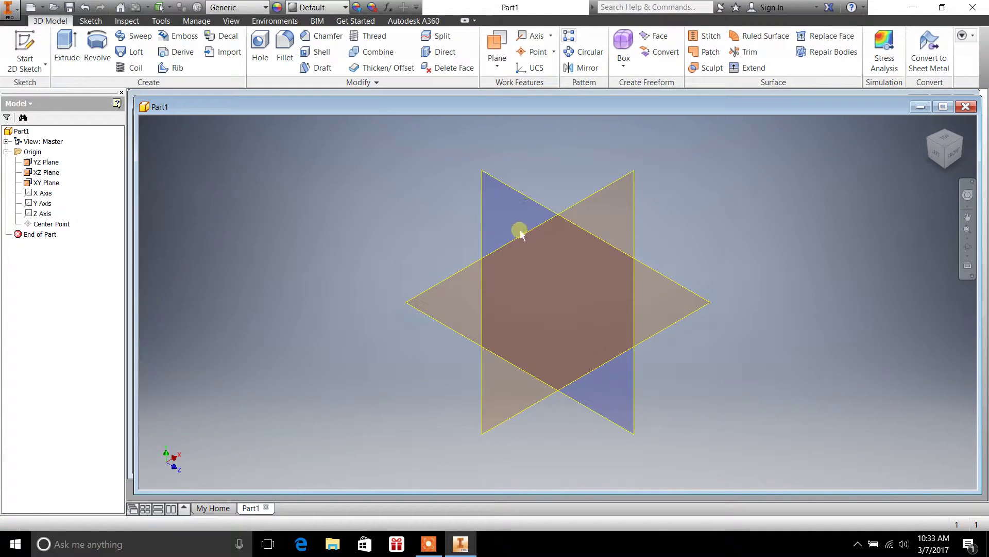
Select the YZ, XY and XZ planes one by one to compare their orientation in isometric and front views.
click(494, 178)
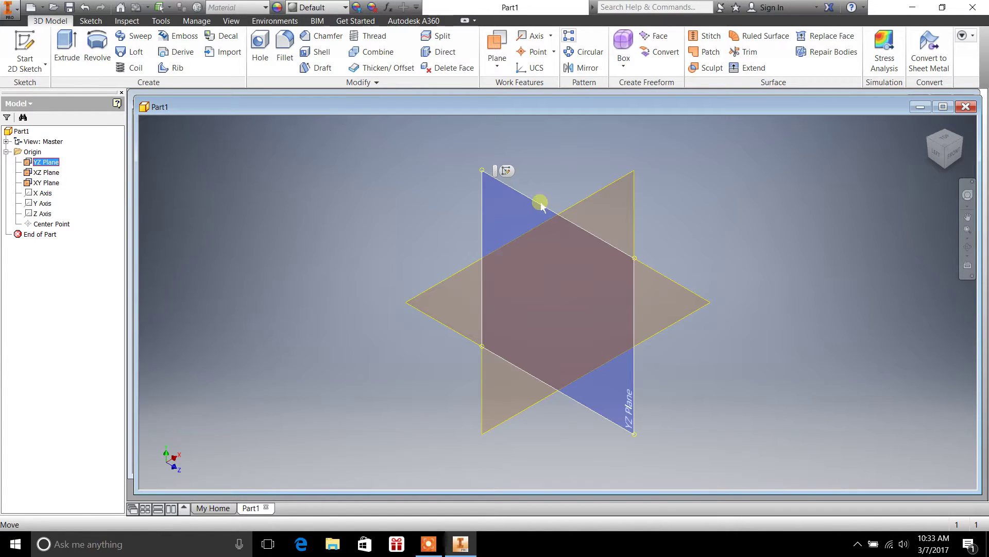
click(614, 184)
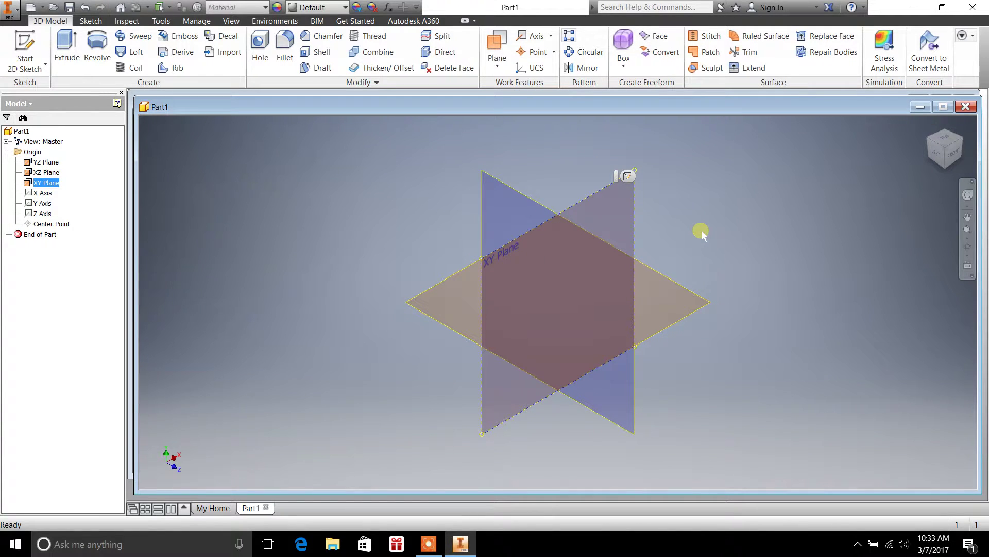
click(695, 298)
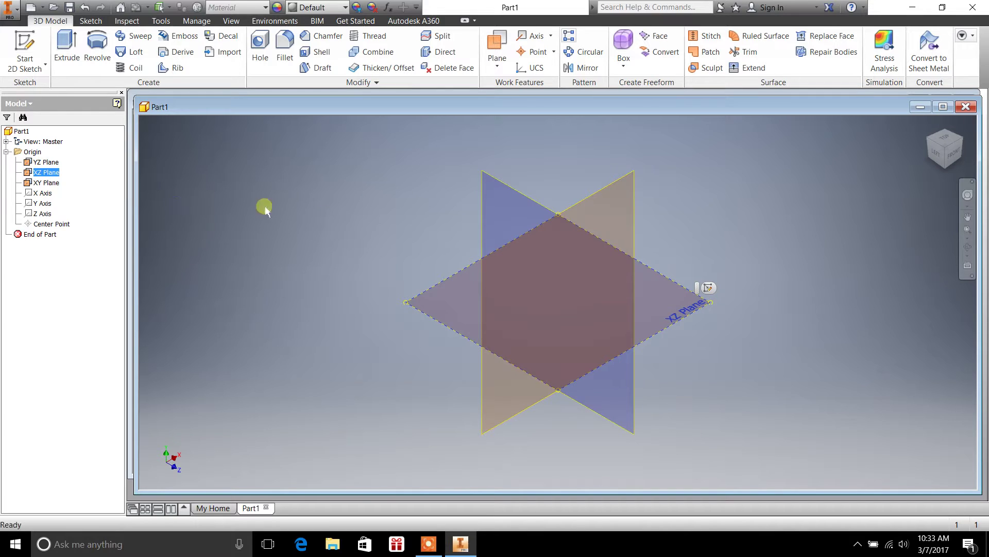
click(953, 153)
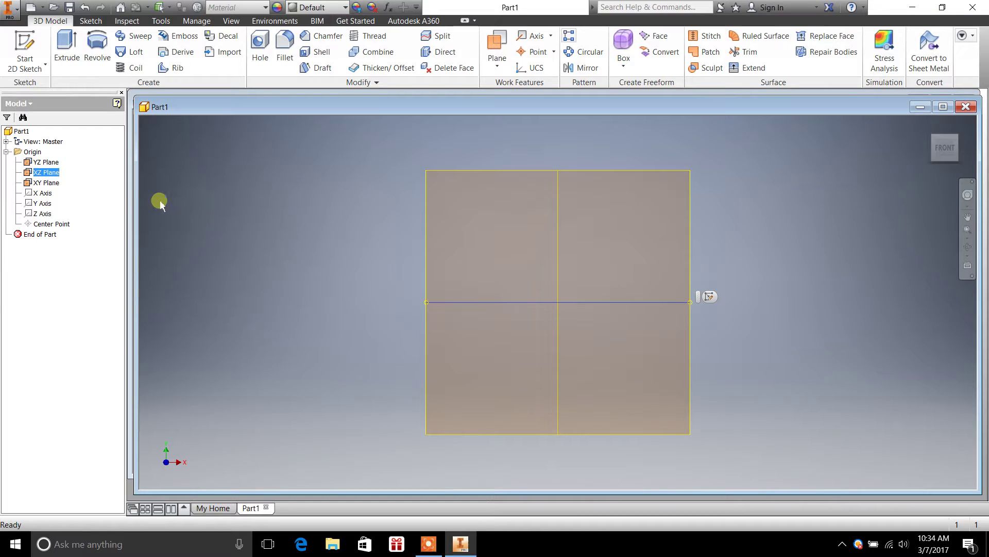
click(46, 162)
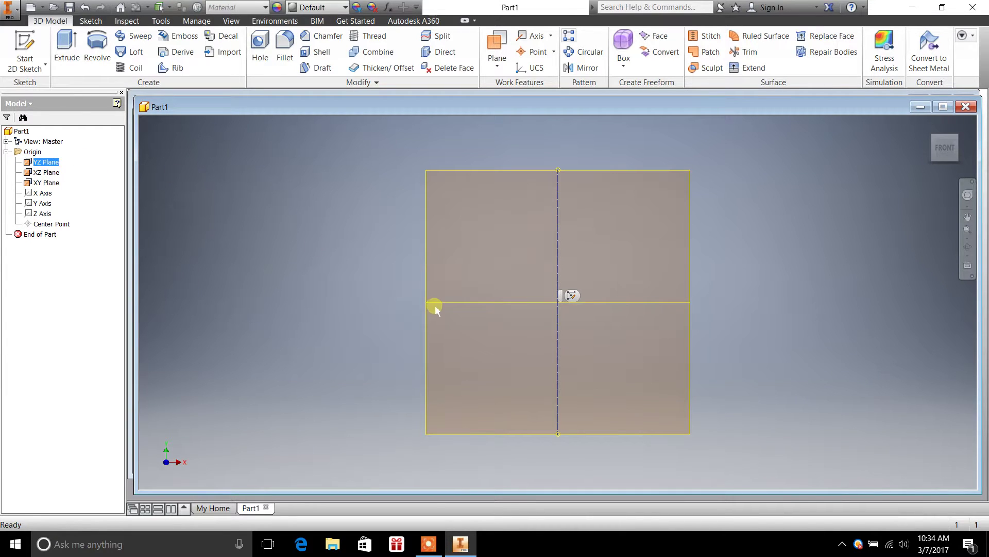
Start a 2D sketch on the XY plane.
click(431, 176)
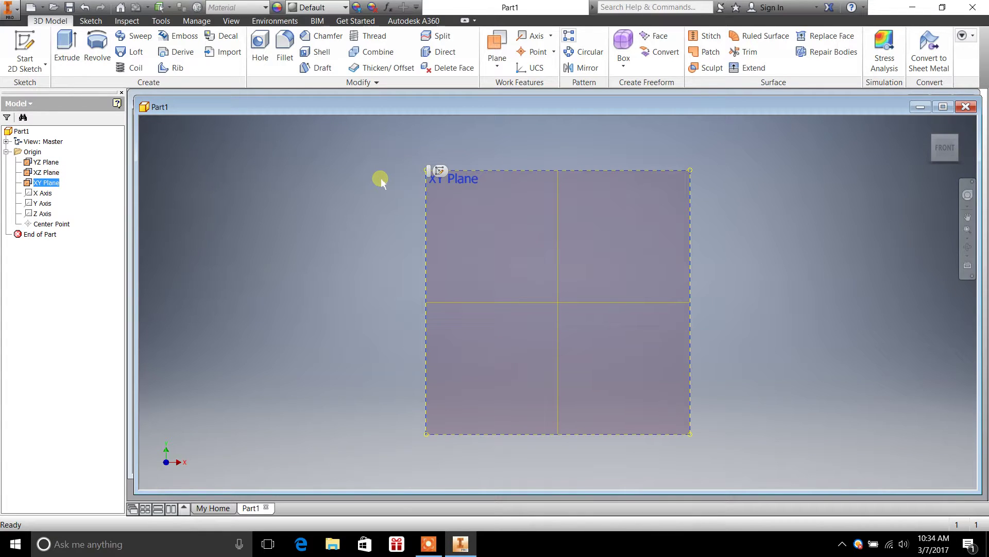
click(43, 68)
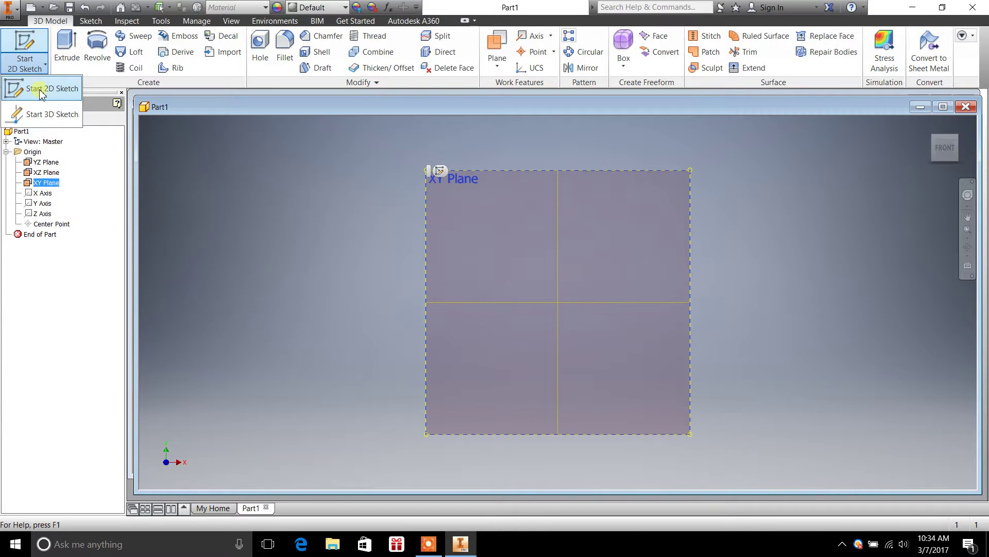
click(41, 89)
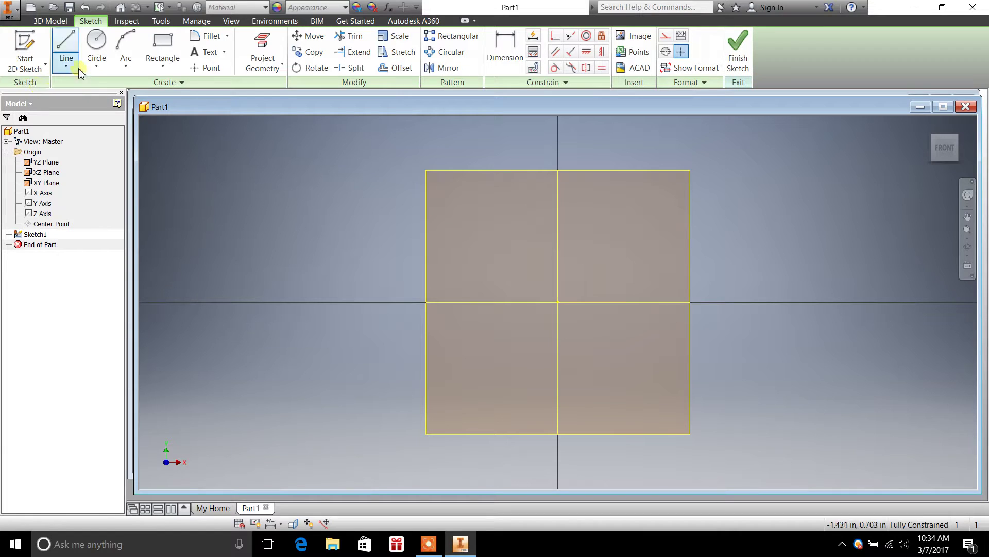
Sketch a center-point circle about 0.745 in in diameter at the origin and finish the sketch.
click(96, 66)
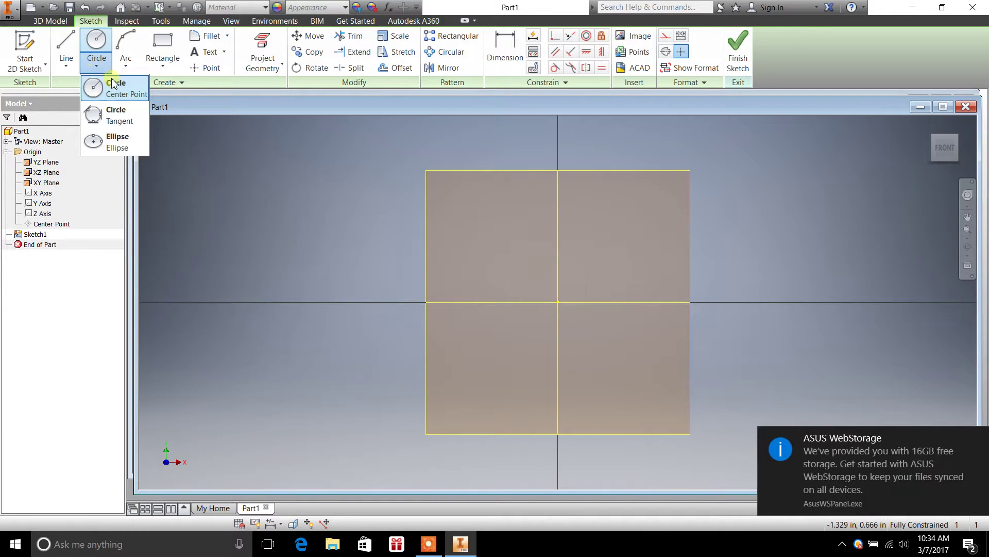
click(109, 87)
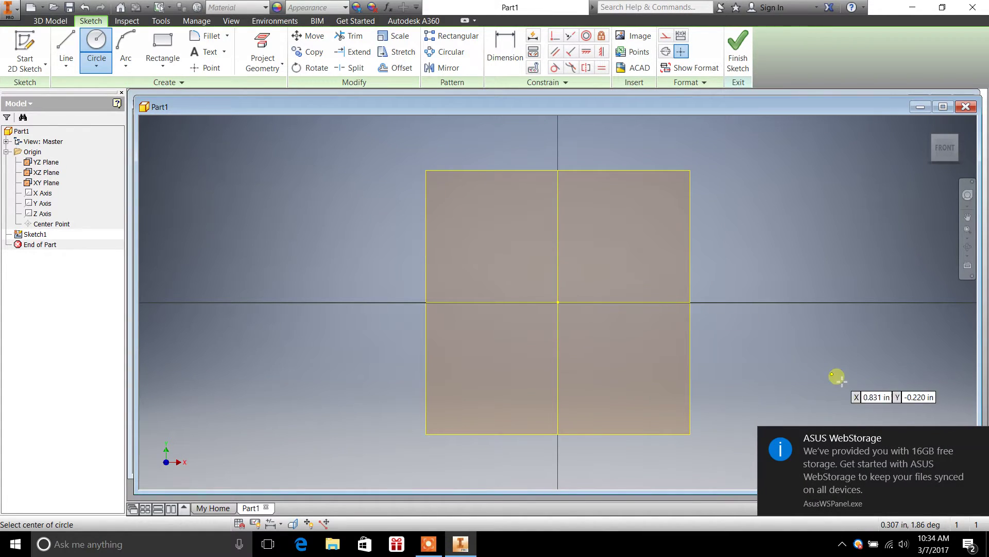
click(978, 438)
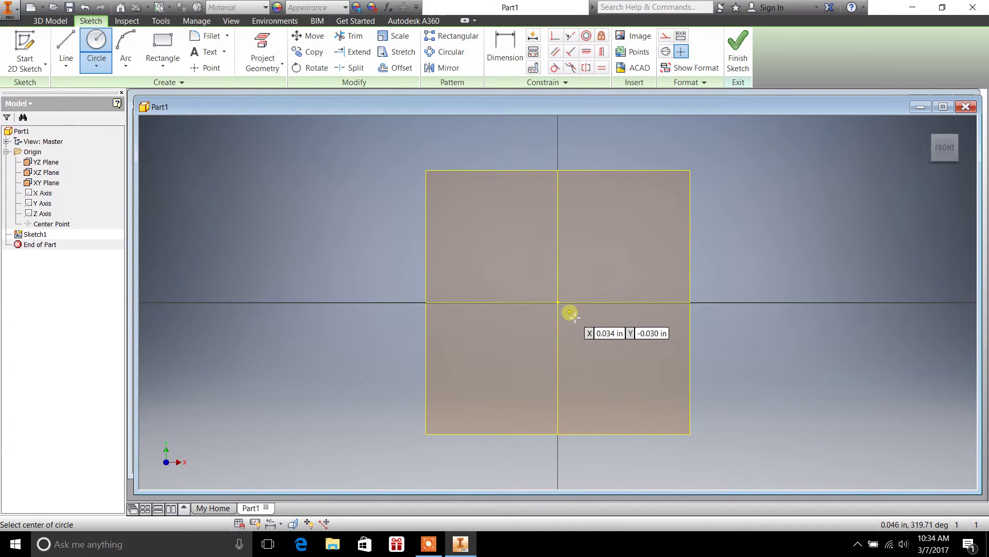
scroll(558, 305, up, 2)
scroll(557, 302, down, 5)
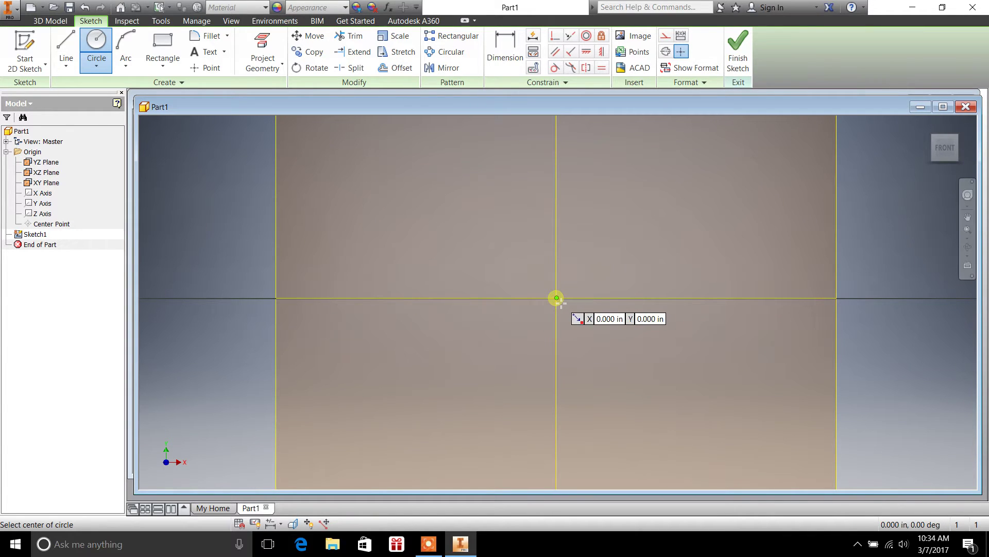
click(557, 298)
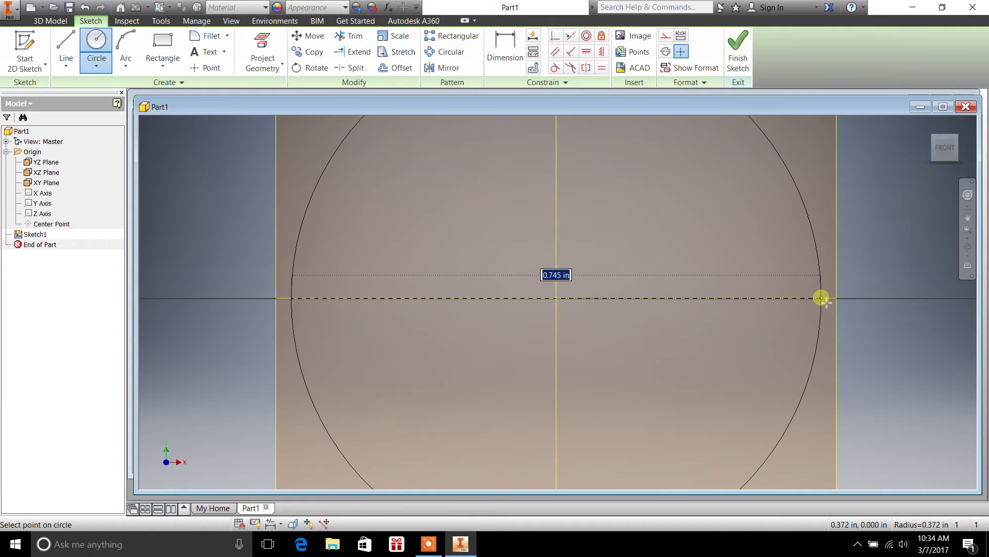
click(821, 298)
scroll(903, 351, down, 3)
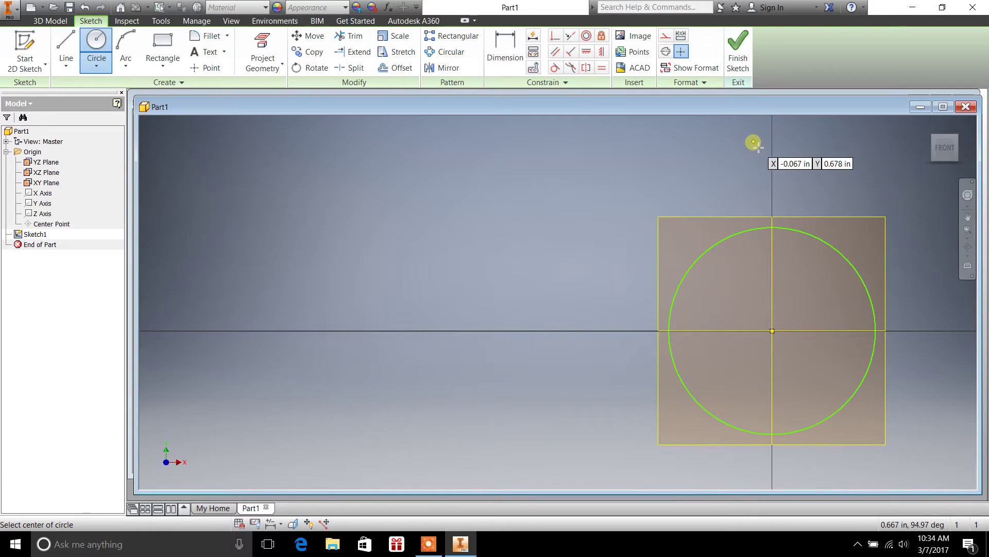
click(739, 66)
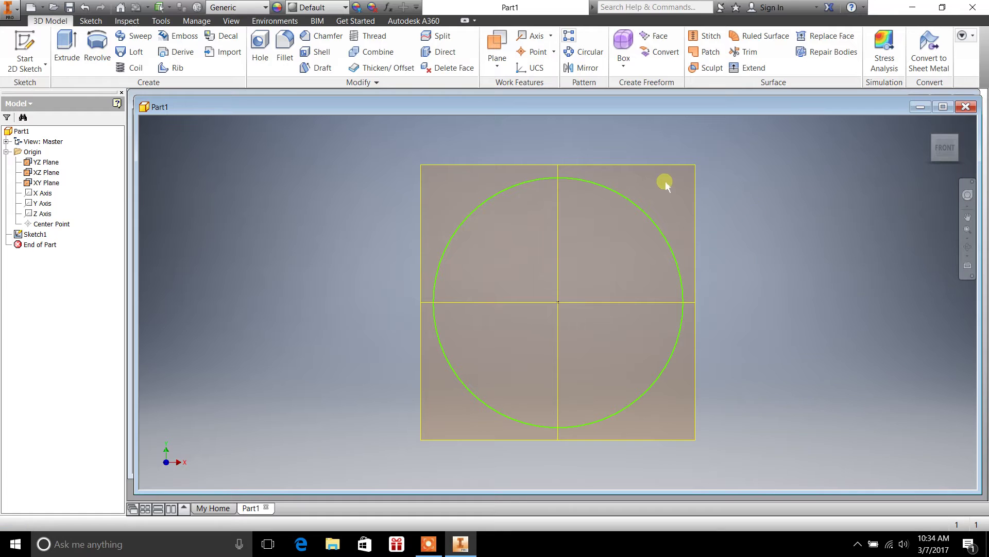
Start a 2D sketch on the YZ plane, seen straight on from the right view.
mouse_move(739, 279)
shift+middle_down()
mouse_move(720, 289)
mouse_move(806, 303)
mouse_move(628, 282)
mouse_move(630, 299)
mouse_move(608, 298)
mouse_move(629, 301)
mouse_move(617, 299)
shift+middle_up()
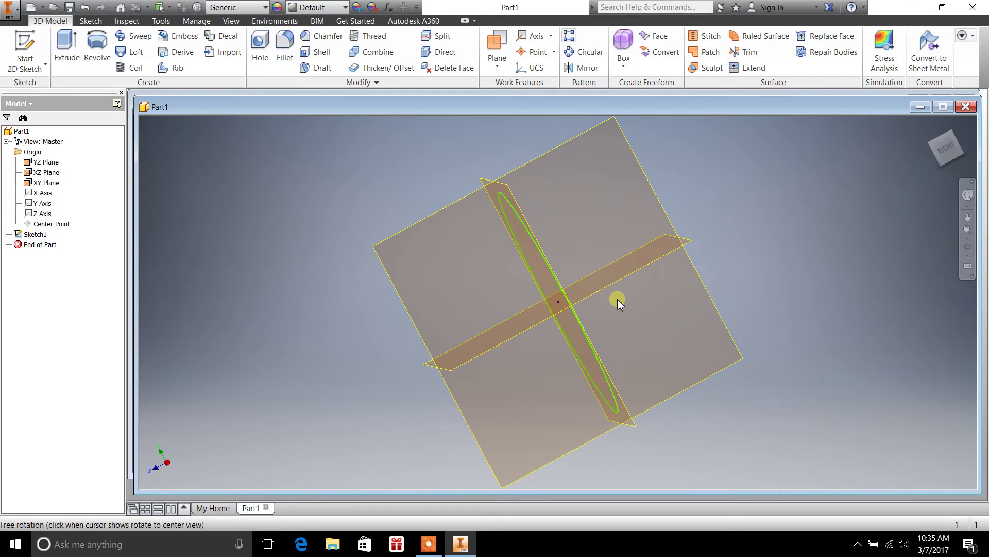
click(947, 149)
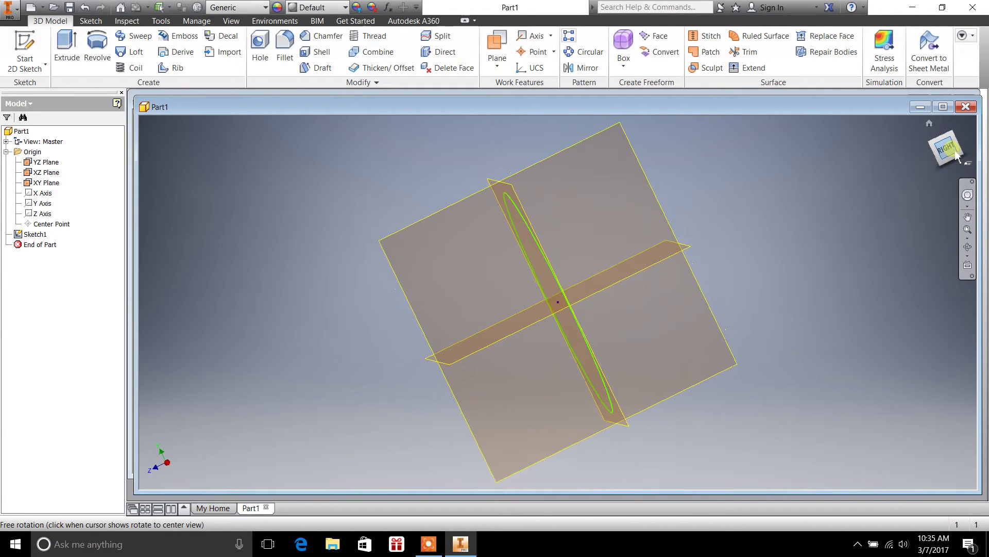
scroll(597, 238, down, 2)
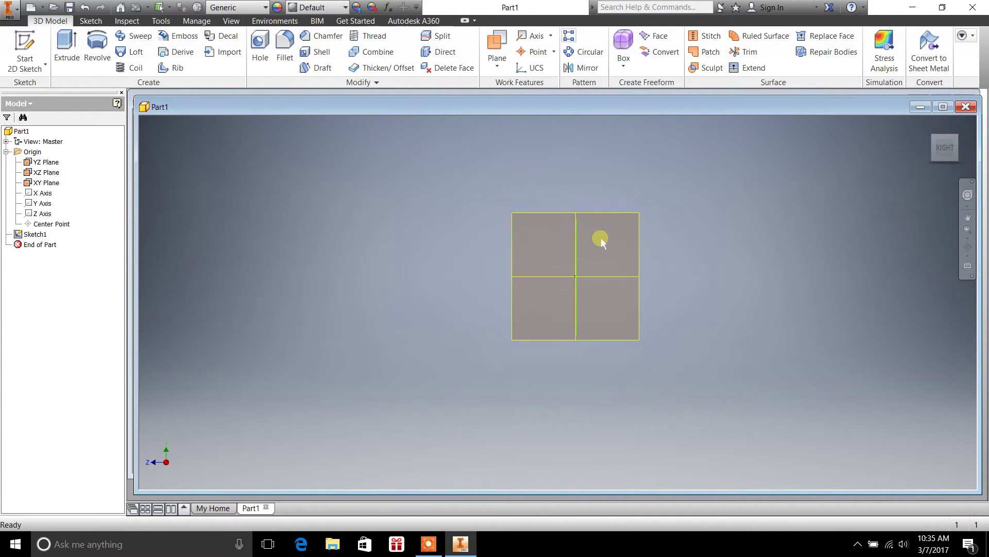
scroll(606, 232, up, 5)
scroll(610, 222, down, 2)
click(636, 171)
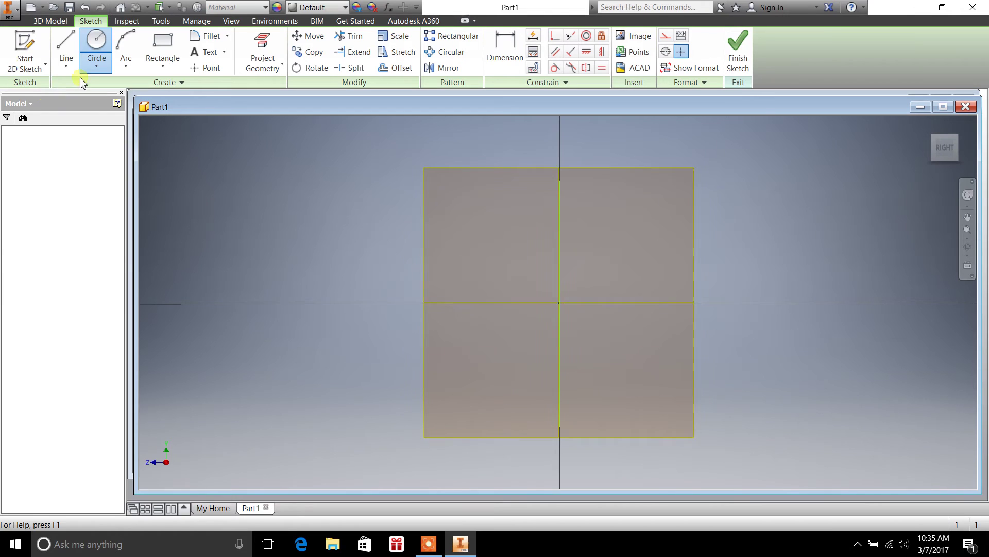
Sketch a closed, irregular nine-segment line profile starting and ending at the origin, with a first segment about 0.189 in long.
click(66, 66)
click(82, 82)
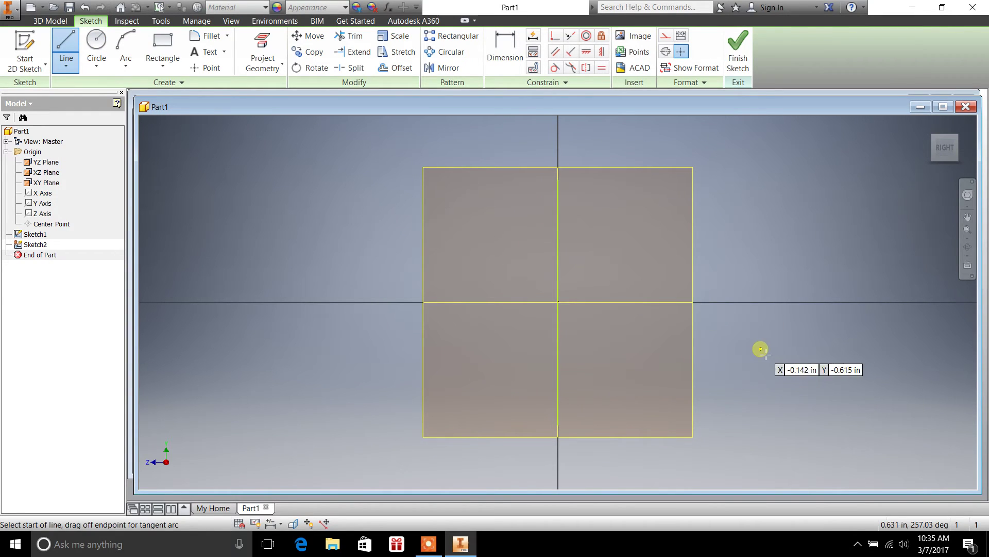
click(558, 302)
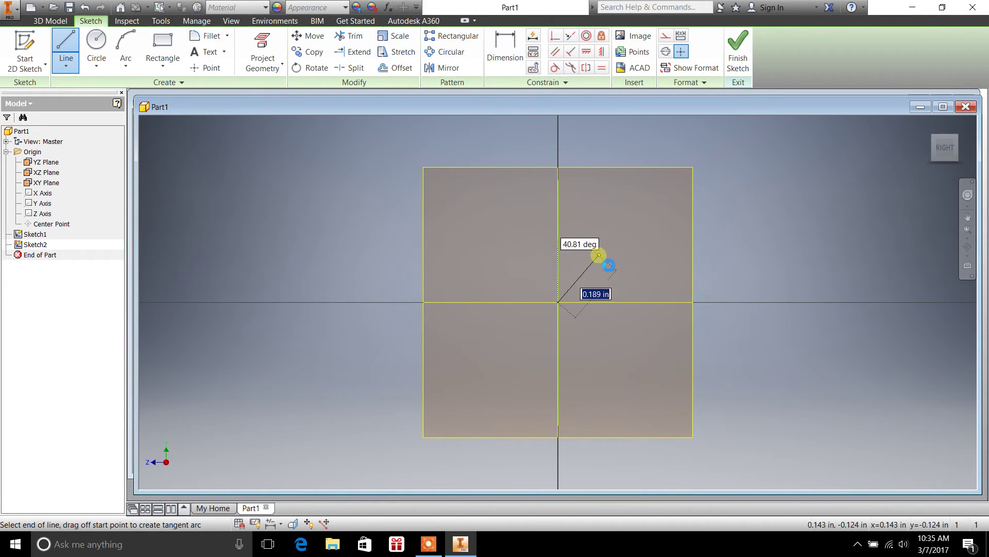
click(598, 255)
click(528, 228)
click(467, 279)
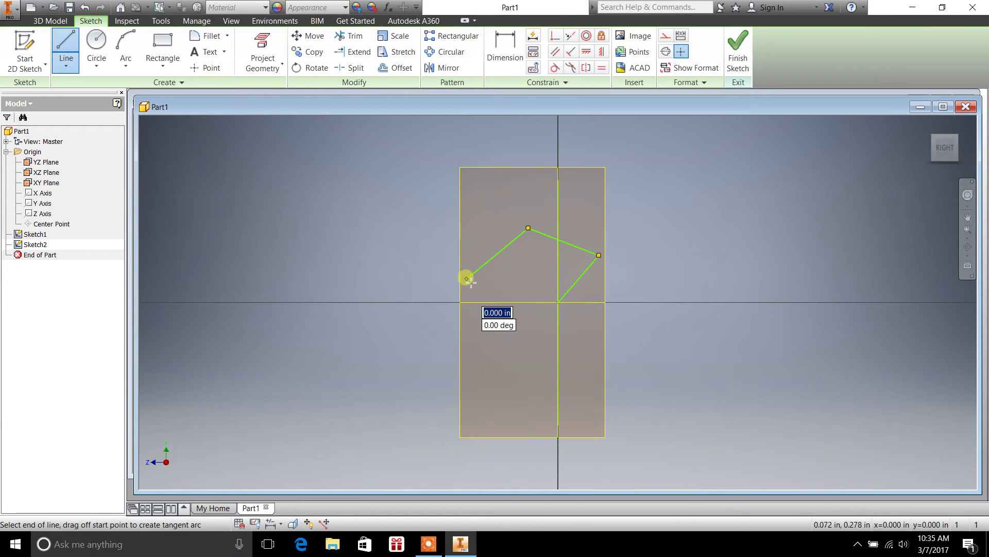
click(429, 234)
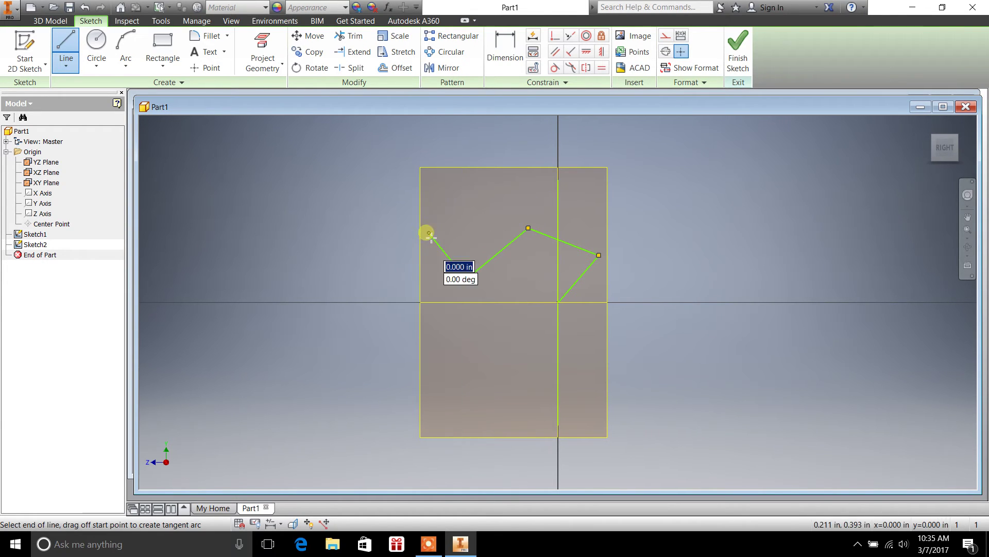
click(392, 302)
click(451, 360)
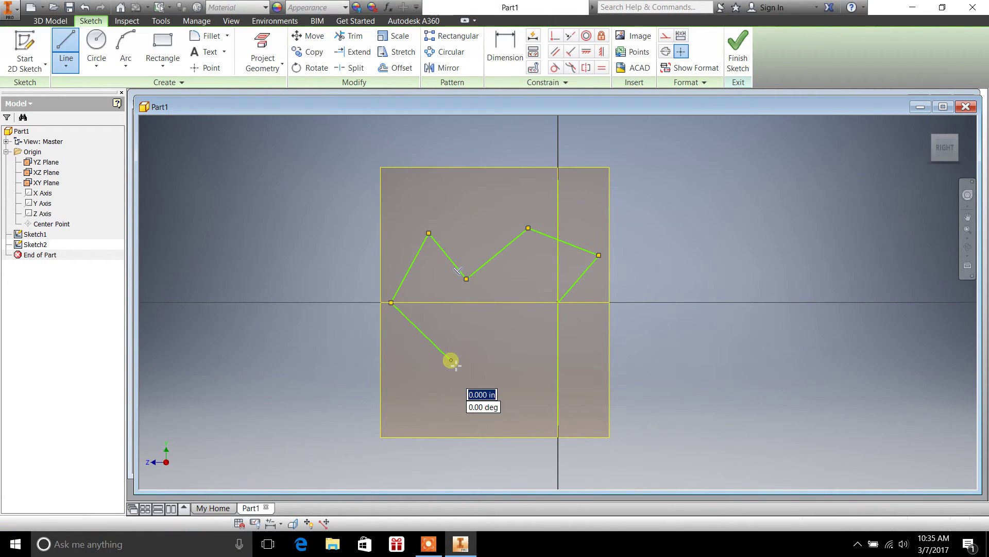
click(438, 396)
click(558, 424)
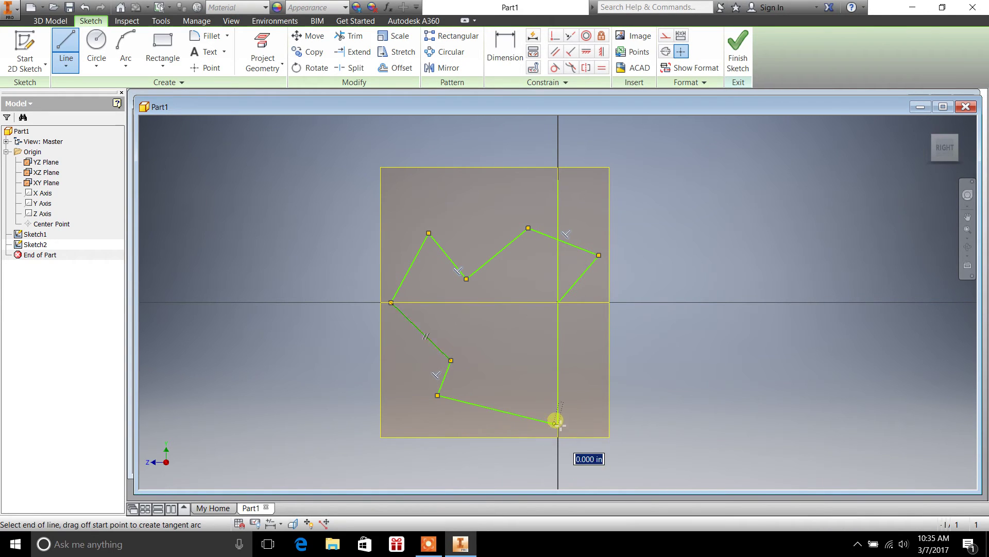
click(559, 302)
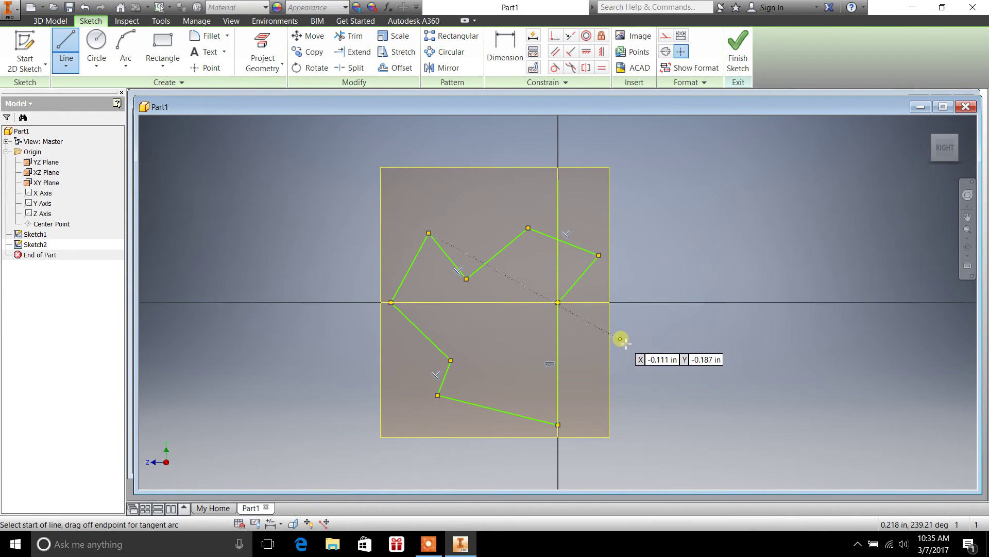
key(Escape)
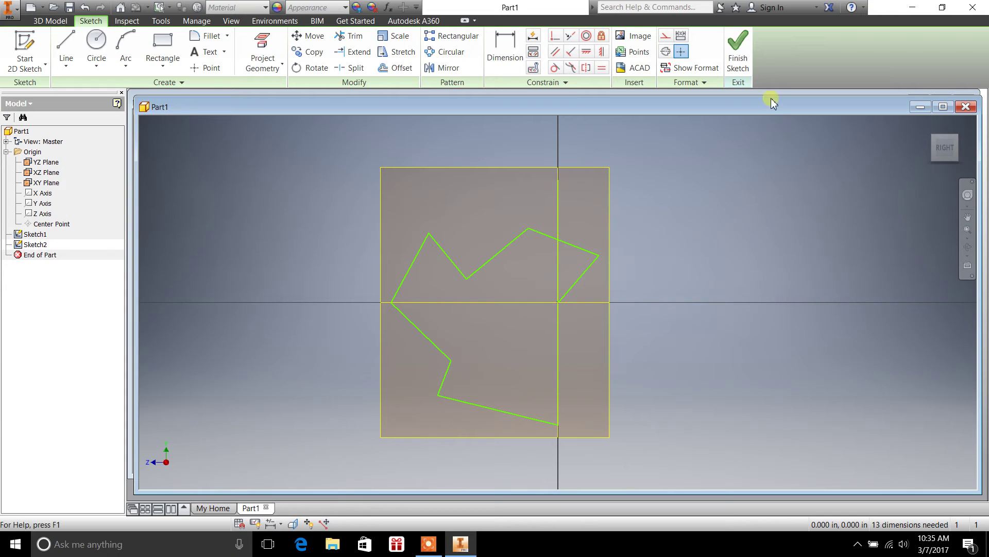
Finish the YZ-plane sketch and view it together with the circle from an angle and from the front.
click(738, 49)
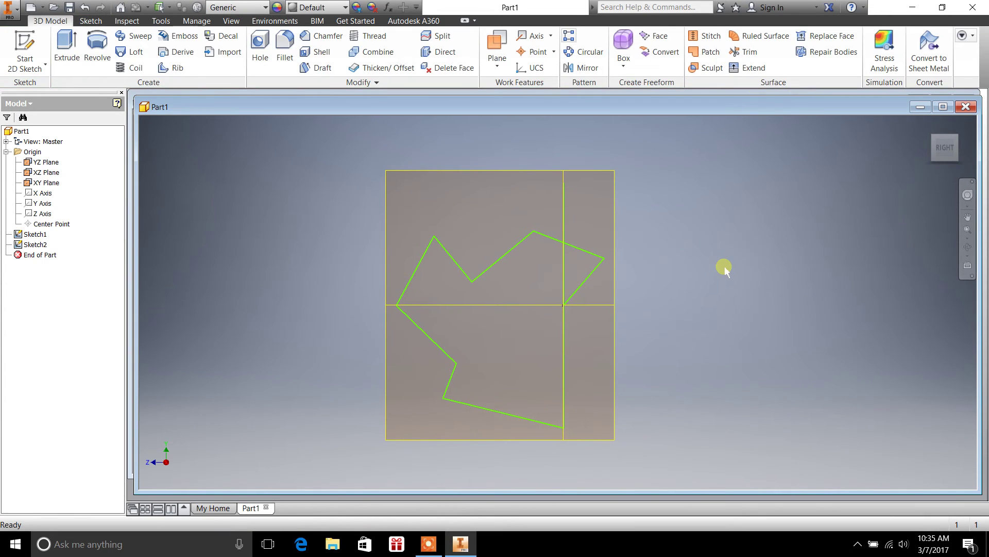
mouse_move(688, 295)
shift+middle_down()
mouse_move(787, 313)
mouse_move(777, 270)
mouse_move(754, 324)
mouse_move(694, 299)
mouse_move(799, 311)
shift+middle_up()
click(943, 150)
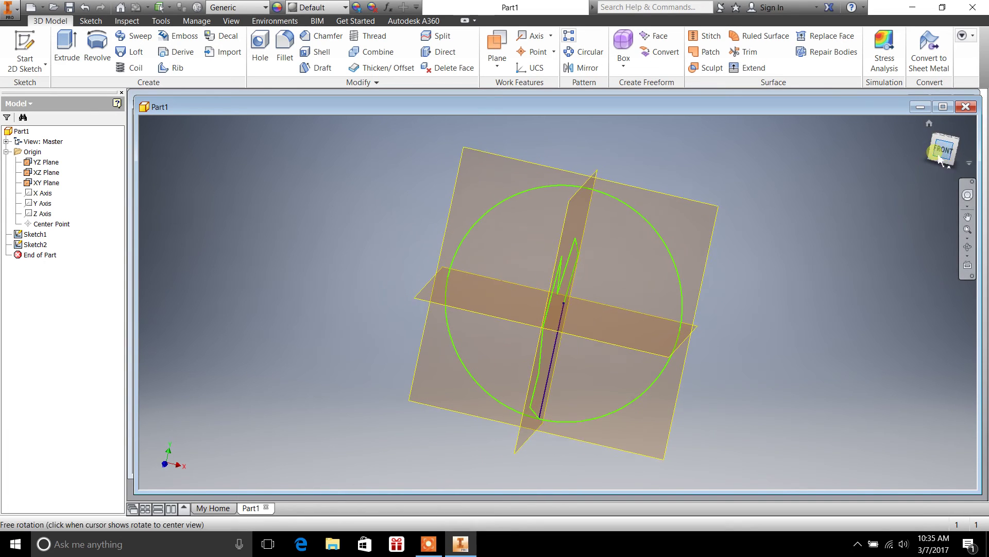